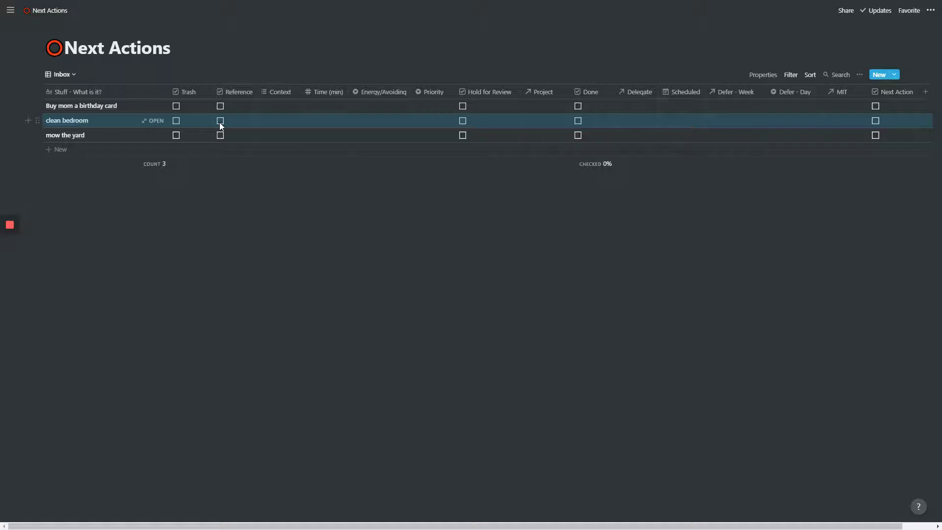
Step: Mark the "clean bedroom" item as Reference
click(221, 122)
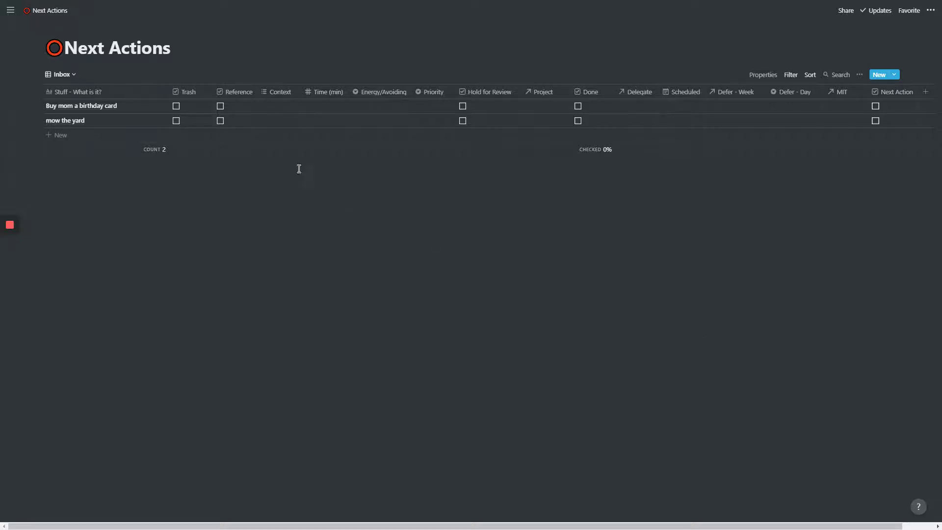
Step: Set the Context of "Buy mom a birthday card" to At Home and its Time (min) to 30
click(272, 112)
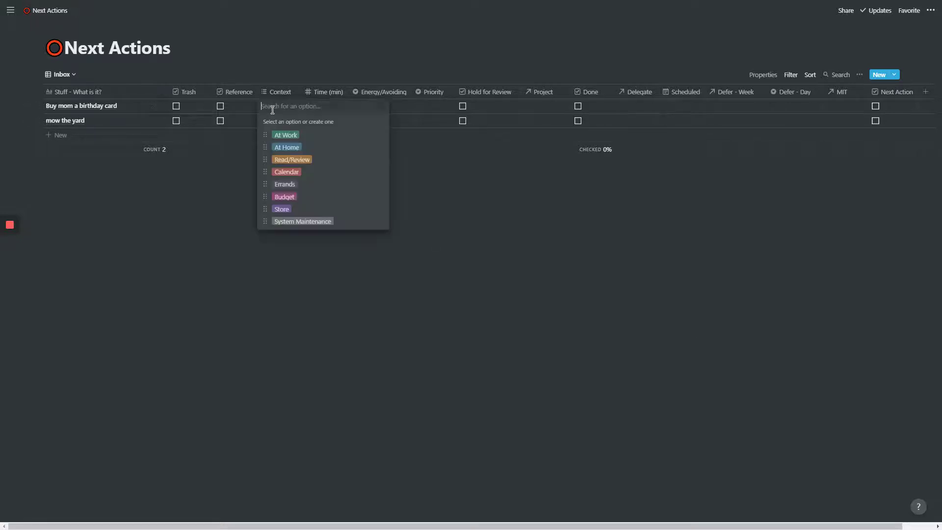
click(292, 136)
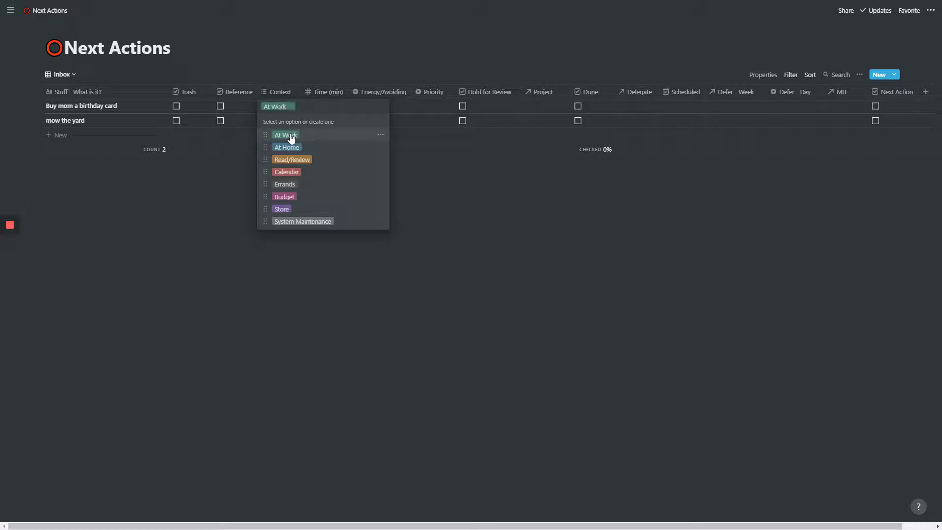
click(295, 107)
click(294, 147)
click(238, 182)
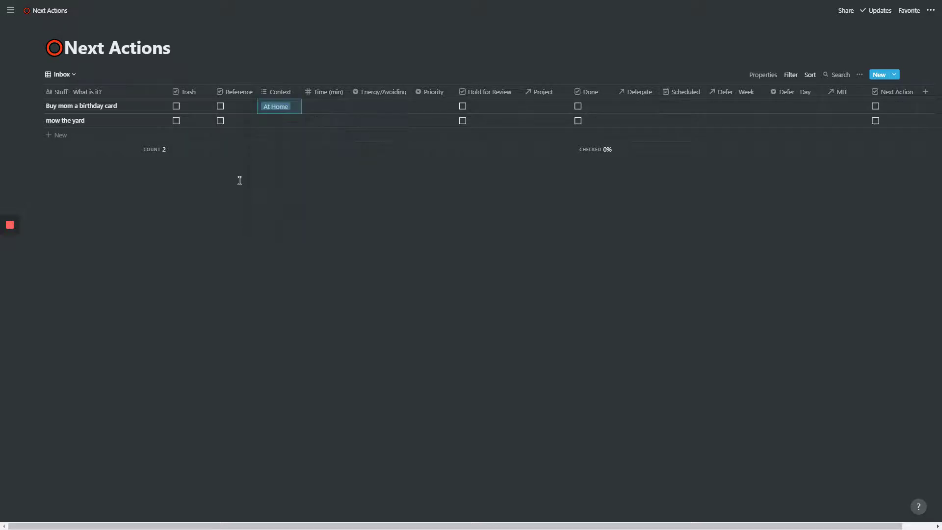
click(325, 105)
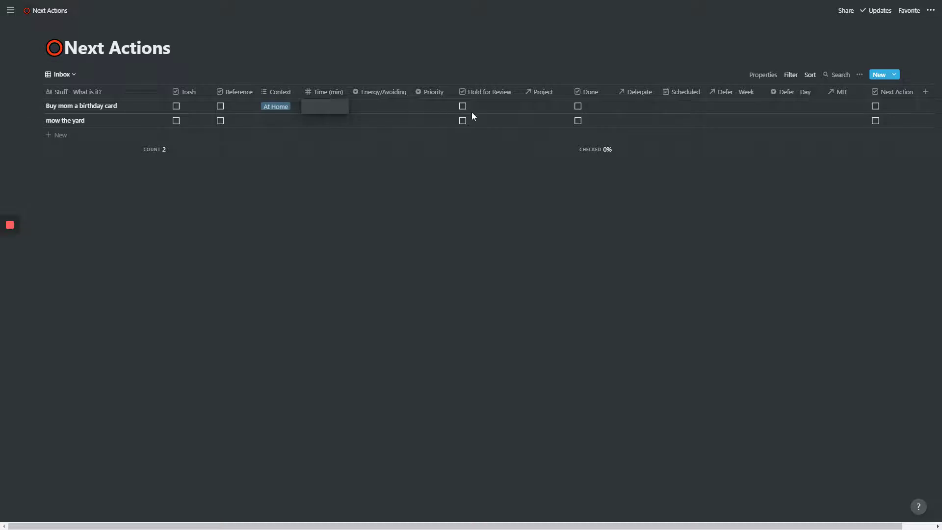
text(30)
key(Return)
Step: Give "Buy mom a birthday card" the one-bolt Energy/Avoiding level and the yellow second Priority level
click(363, 111)
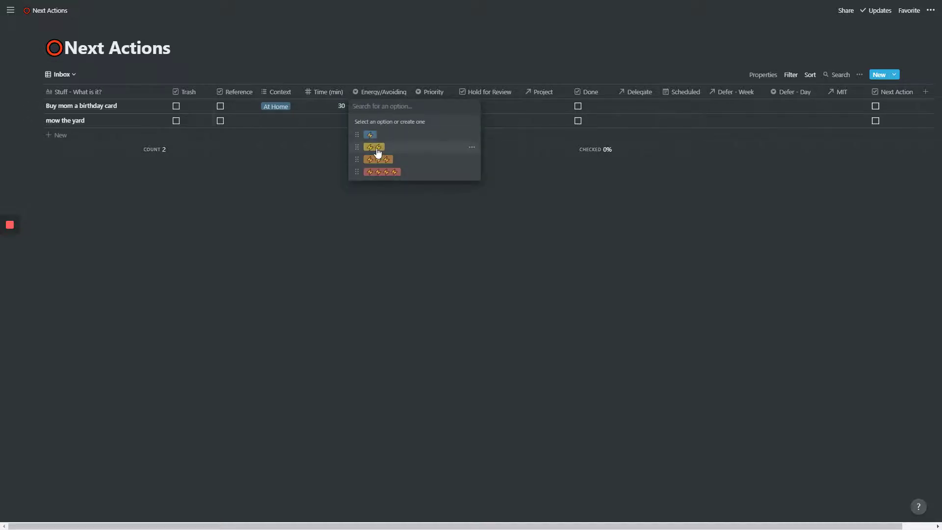
click(370, 135)
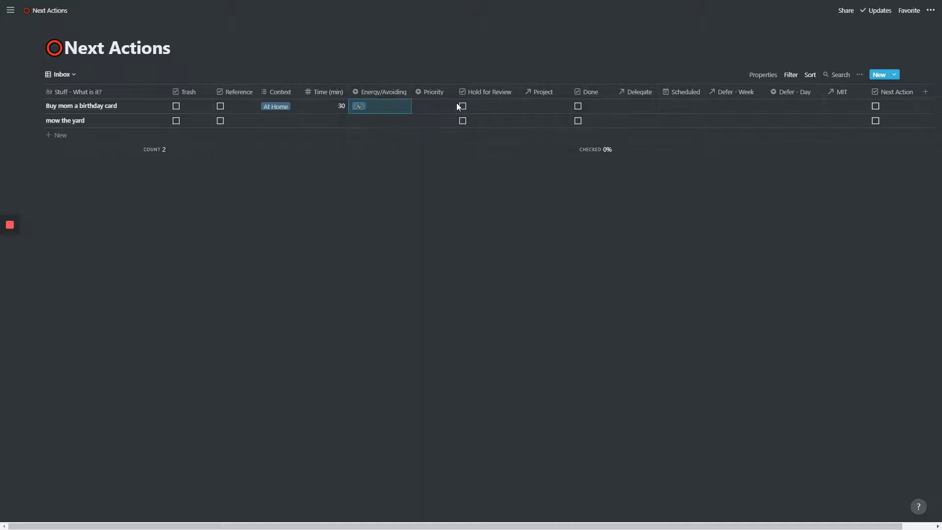
click(428, 110)
click(435, 147)
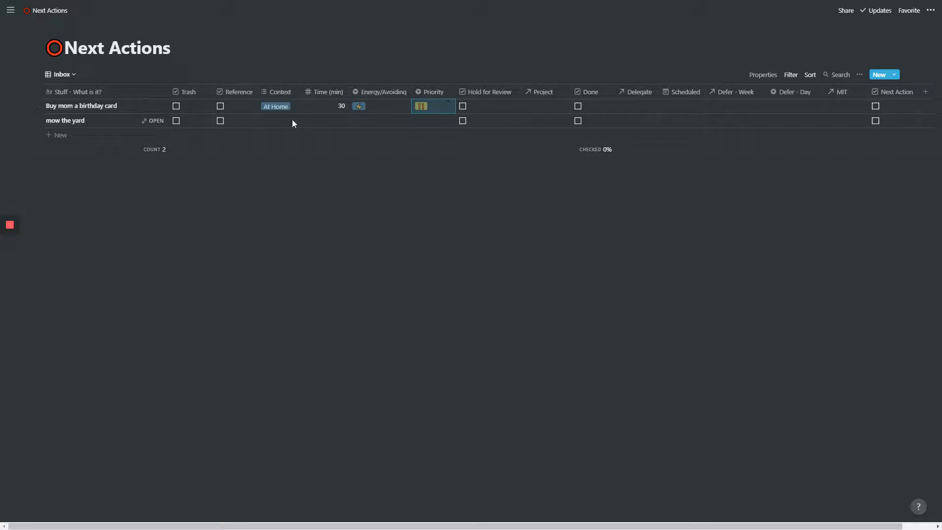
Step: Examine the Getting Things Done workflow diagram and compare its branches with the columns of the Next Actions table
key(ctrl+Tab)
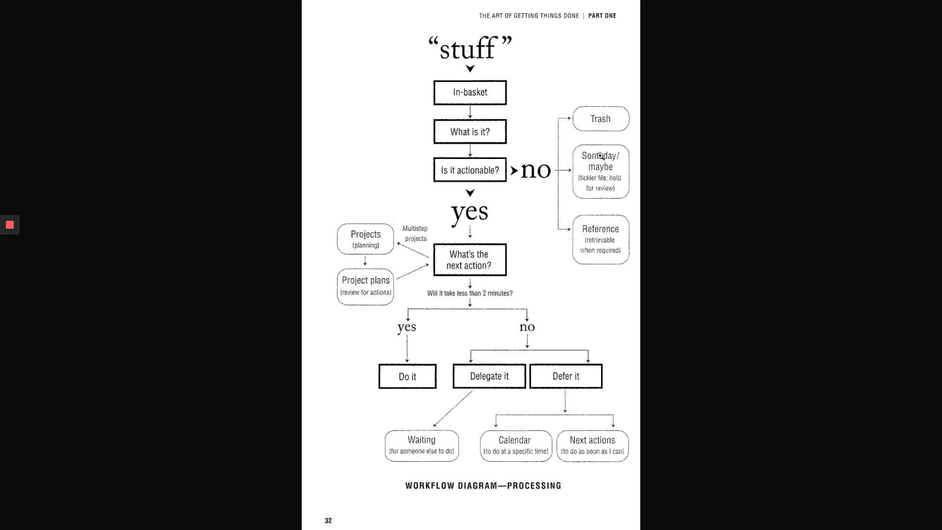
key(ctrl+shift+Tab)
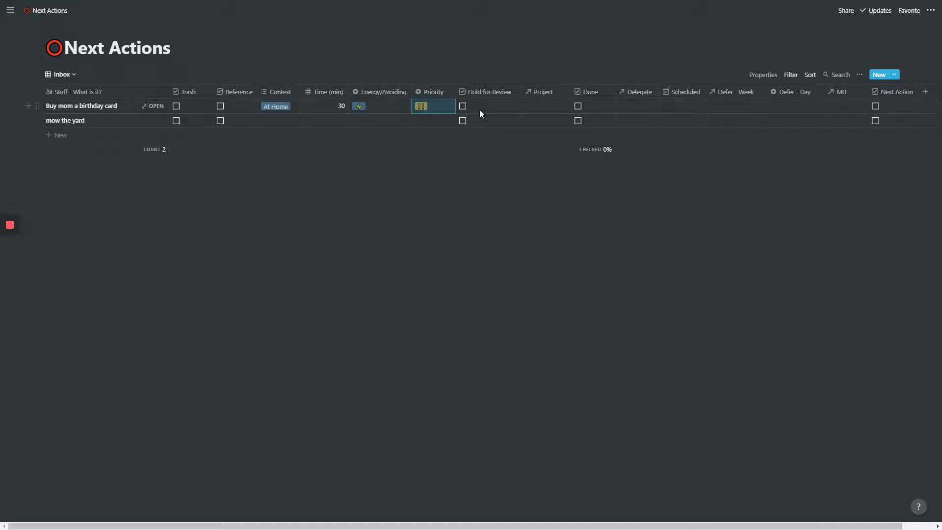
key(ctrl+Tab)
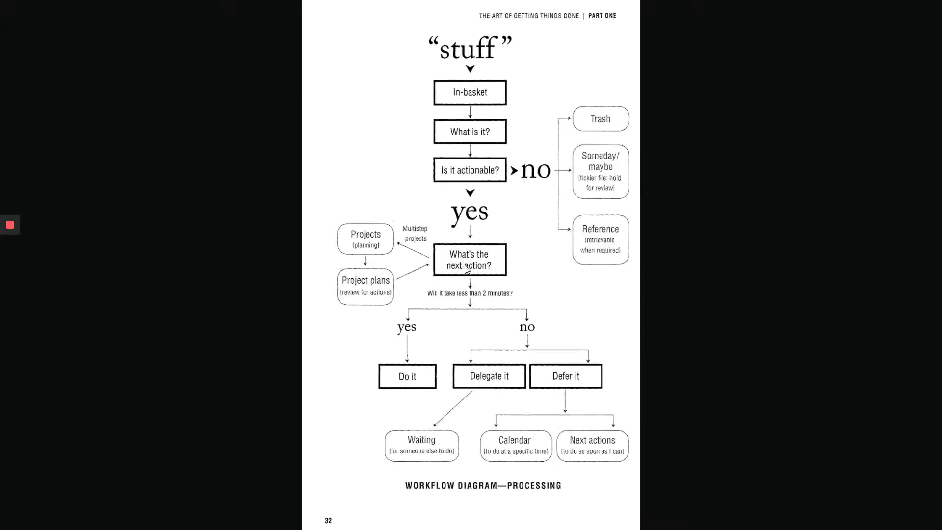
key(ctrl+shift+Tab)
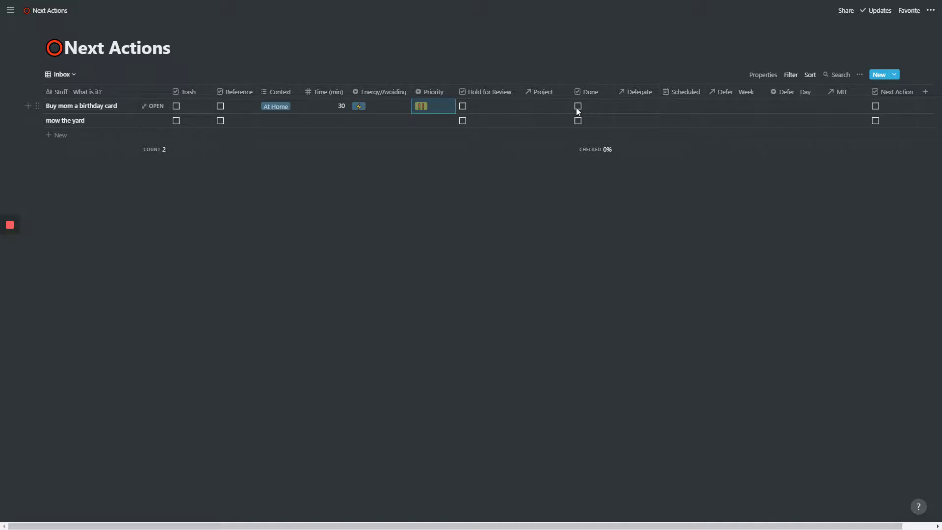
key(alt+Tab)
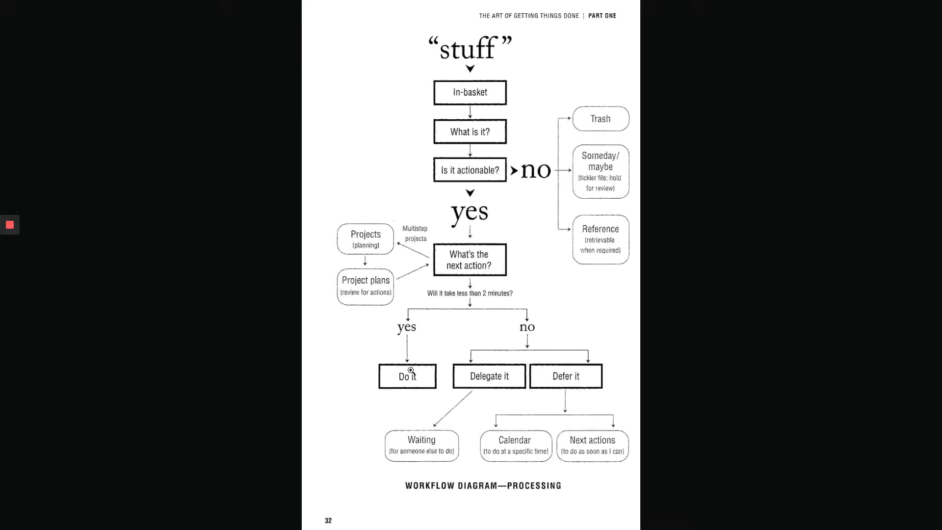
key(ctrl+Tab)
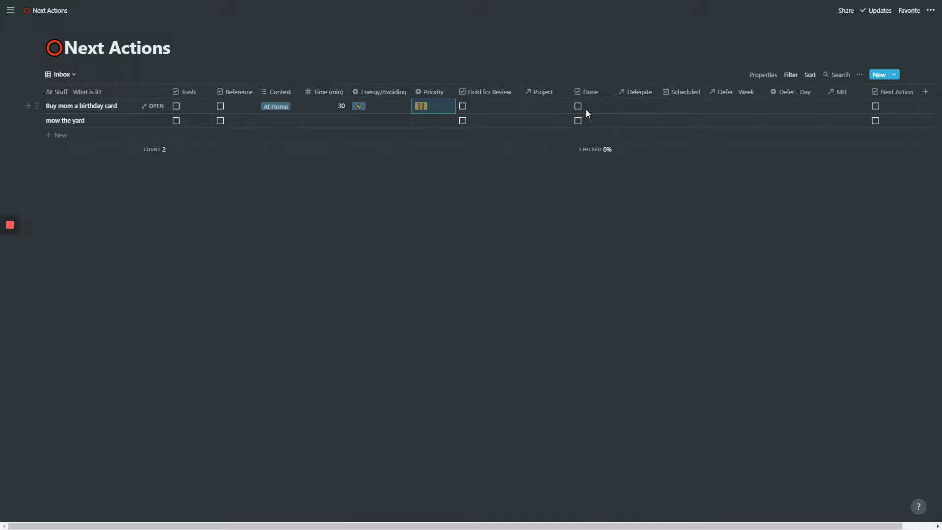
key(ctrl+Tab)
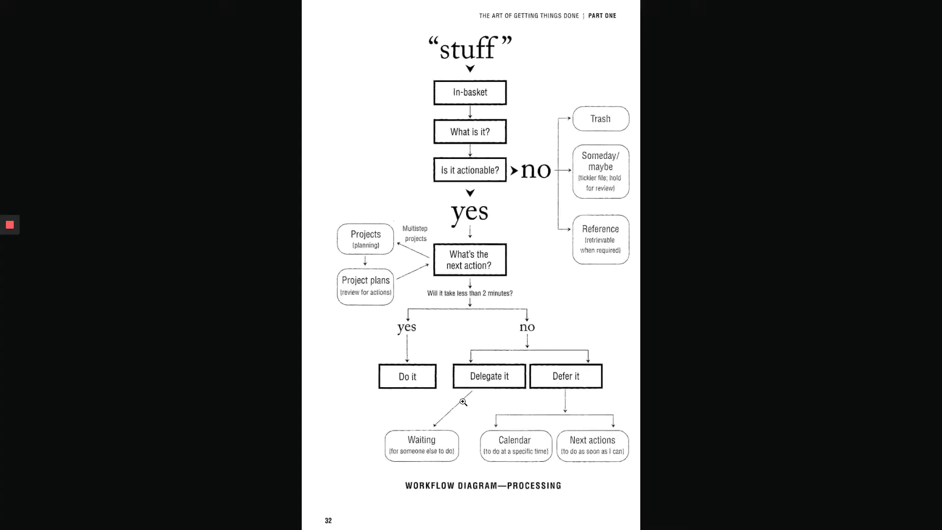
key(ctrl+Tab)
Step: Examine the Delegate and Scheduled choices for "Buy mom a birthday card" alongside the workflow diagram, leaving both fields empty
click(634, 108)
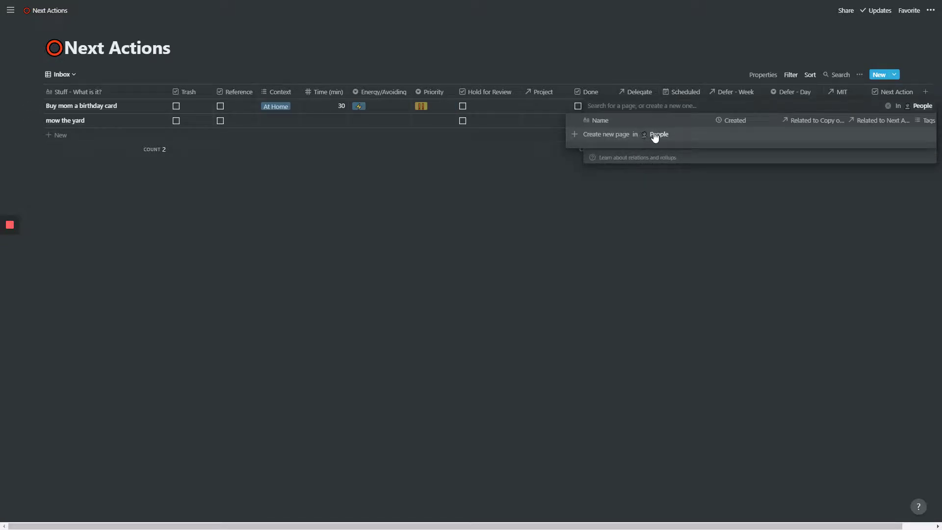
click(646, 263)
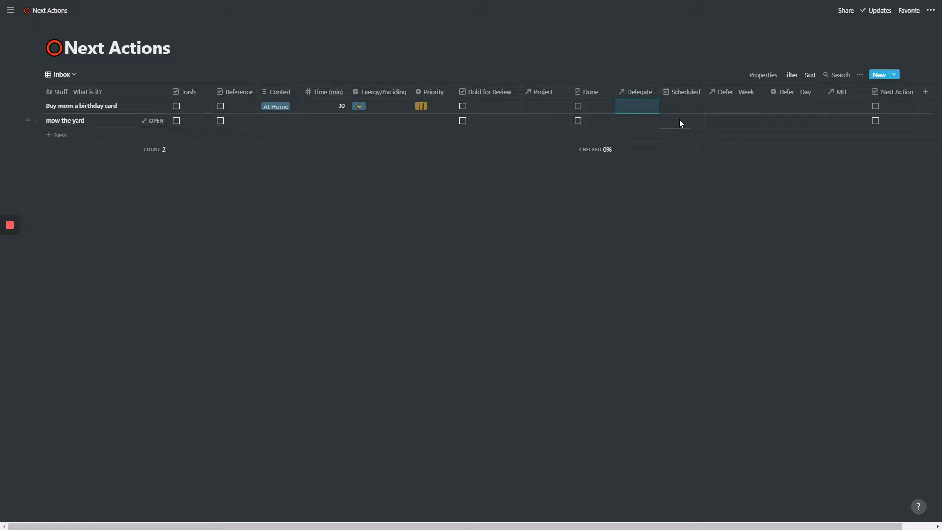
key(alt+Tab)
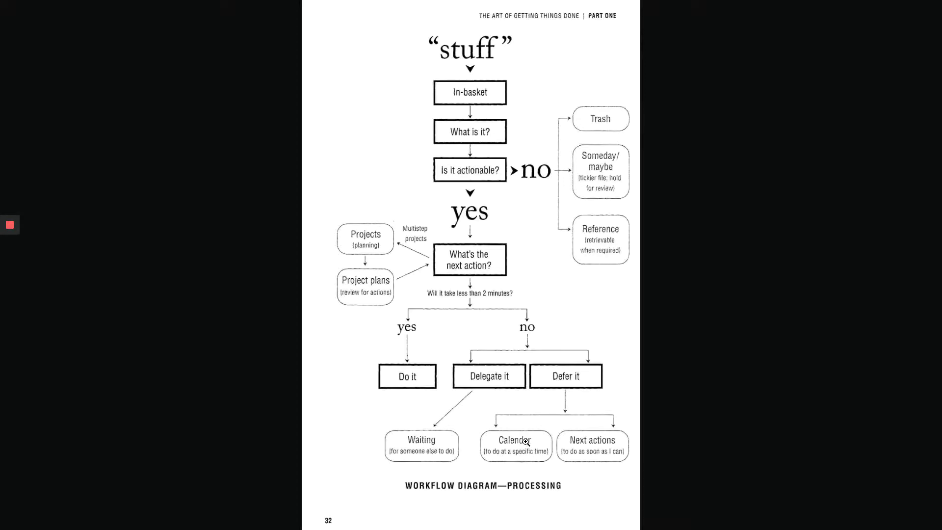
key(alt+Tab)
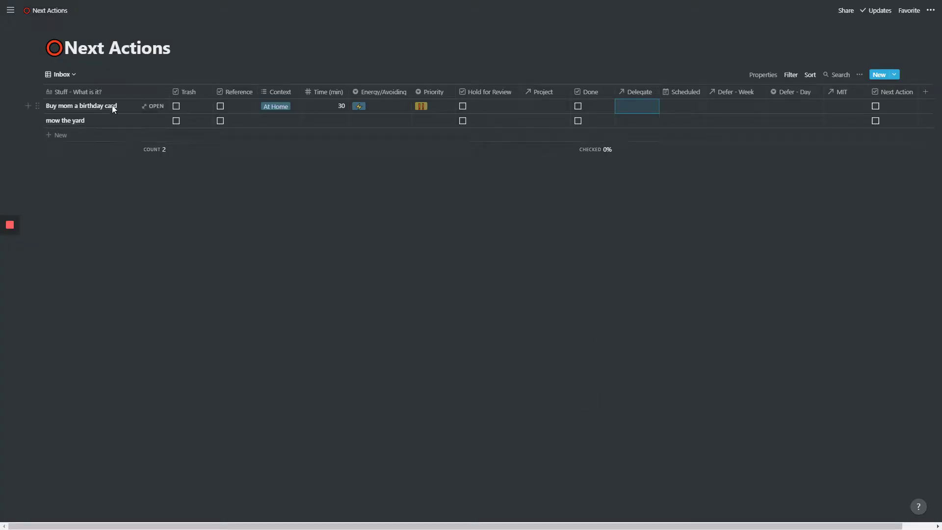
click(675, 109)
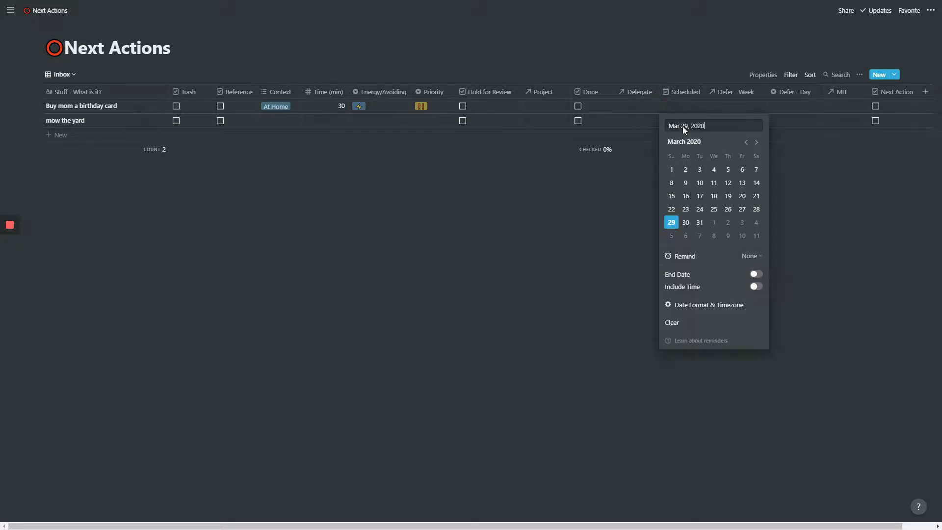
click(757, 142)
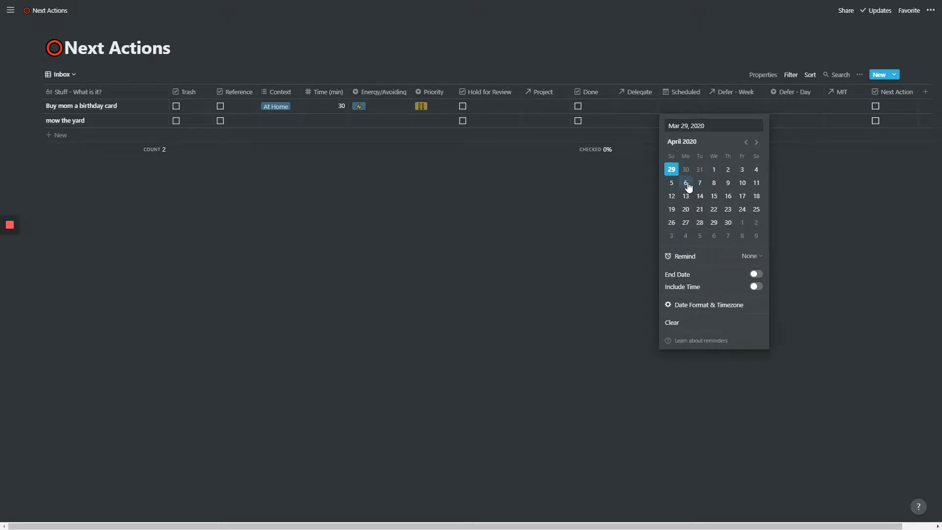
click(584, 224)
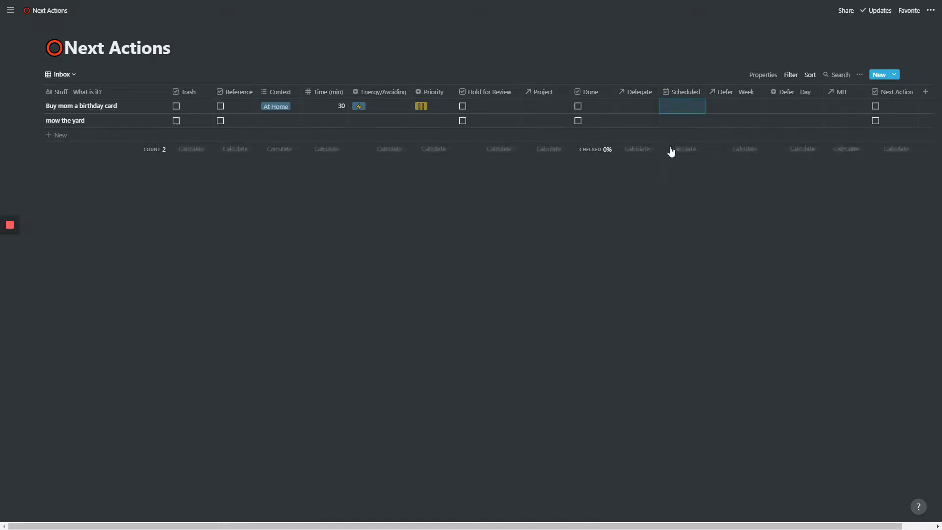
Step: Create the Weekly Agenda page "Mar 29 - Apr 6" and link it as the Defer - Week of "Buy mom a birthday card"
click(739, 107)
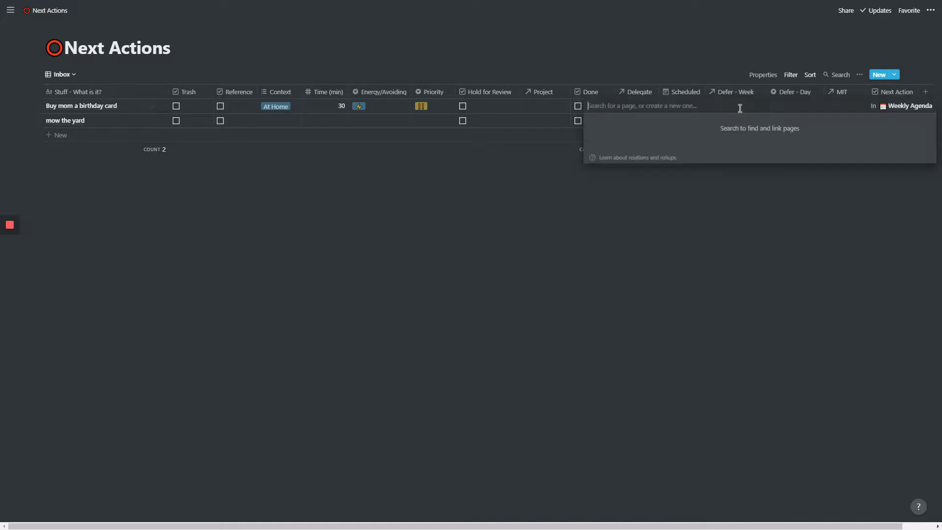
text(MAr)
key(BackSpace)
key(BackSpace)
text(ar 29 - Apr)
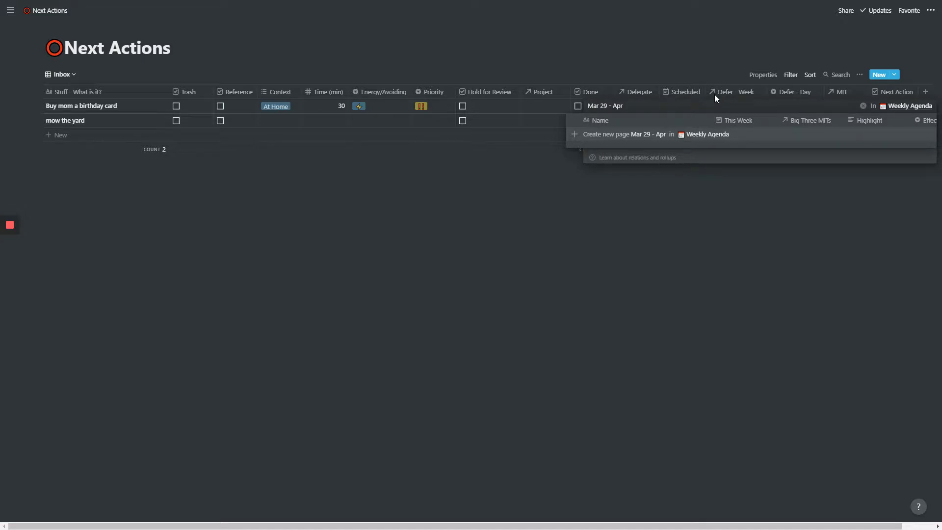
text( 6)
click(600, 134)
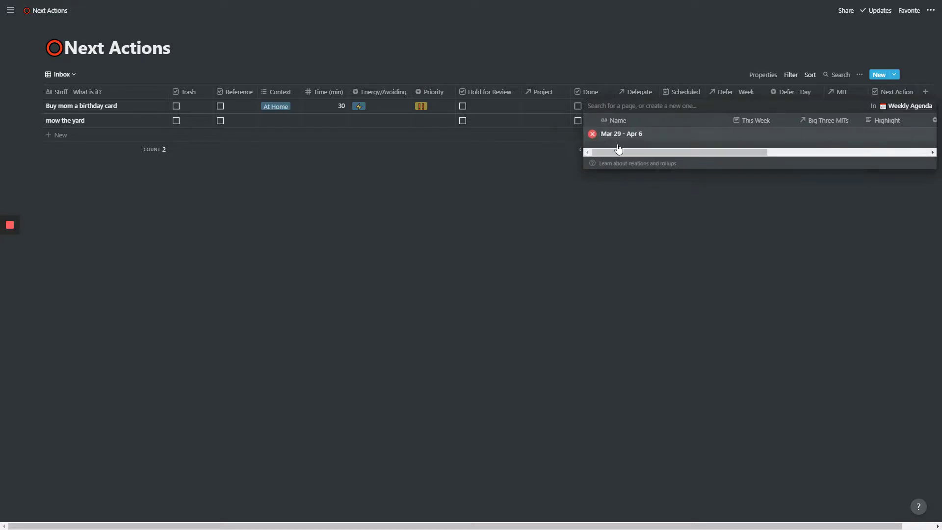
click(728, 235)
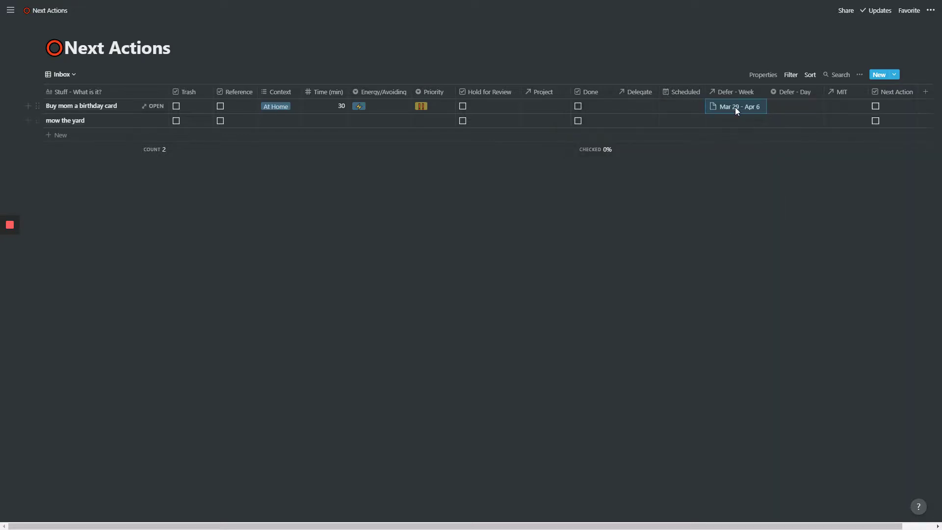
Step: Set the Defer - Day of "Buy mom a birthday card" to Monday and mark the item as Next Action
click(802, 112)
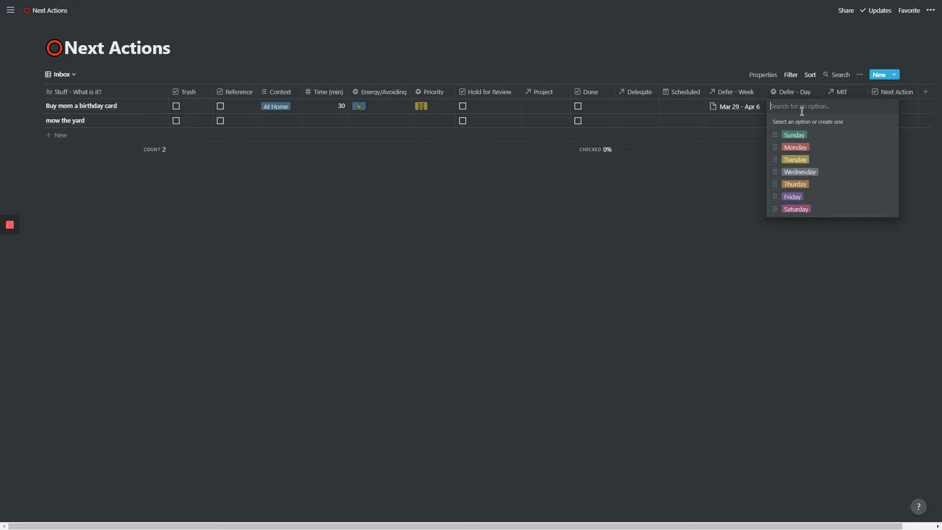
click(791, 148)
click(797, 150)
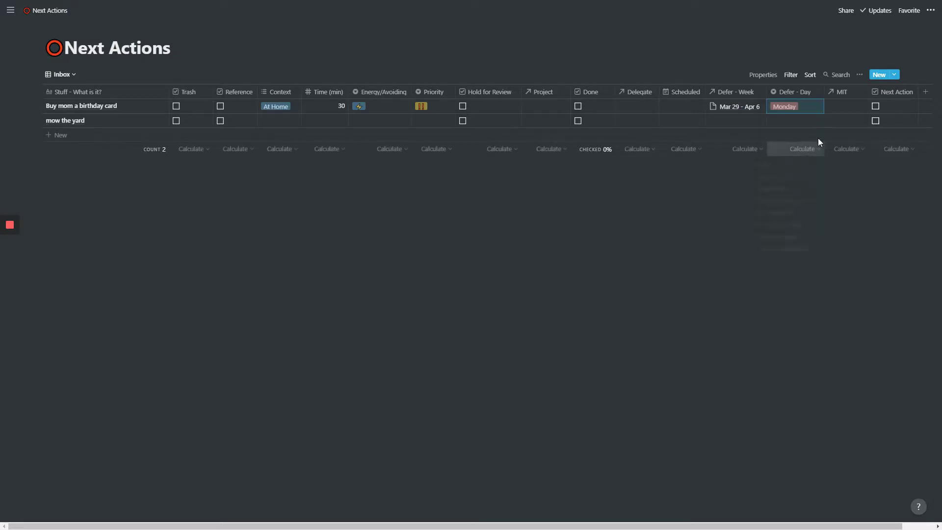
click(863, 236)
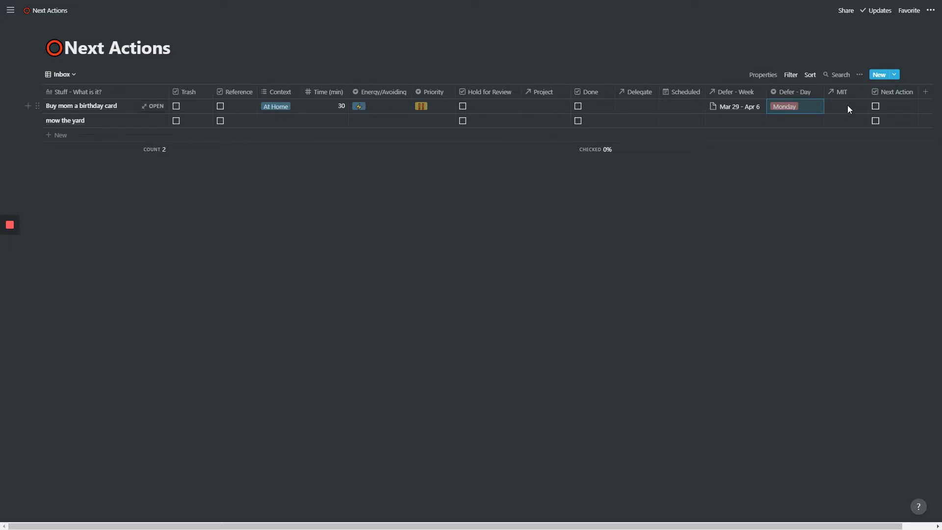
click(876, 106)
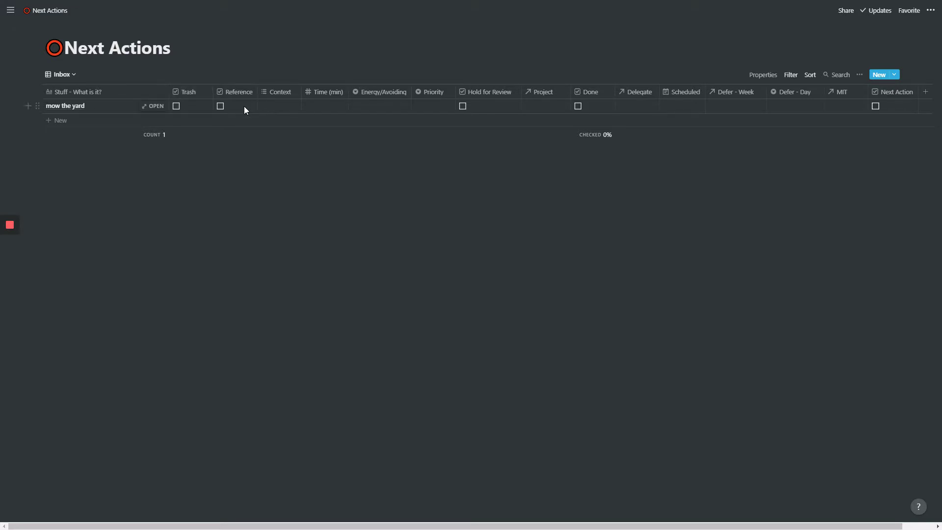
Step: Set the Context of "mow the yard" to At Home and its Time (min) to 120
click(282, 105)
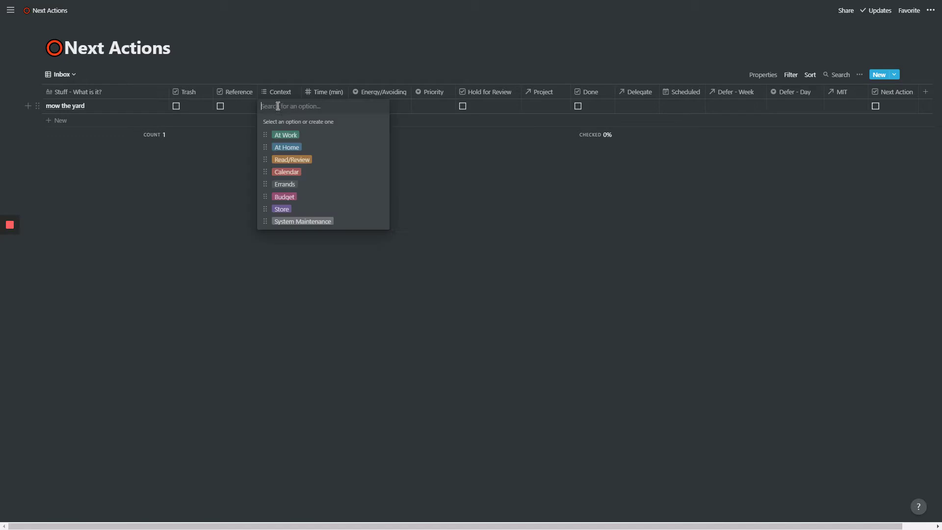
click(302, 148)
click(304, 354)
click(328, 105)
text(120)
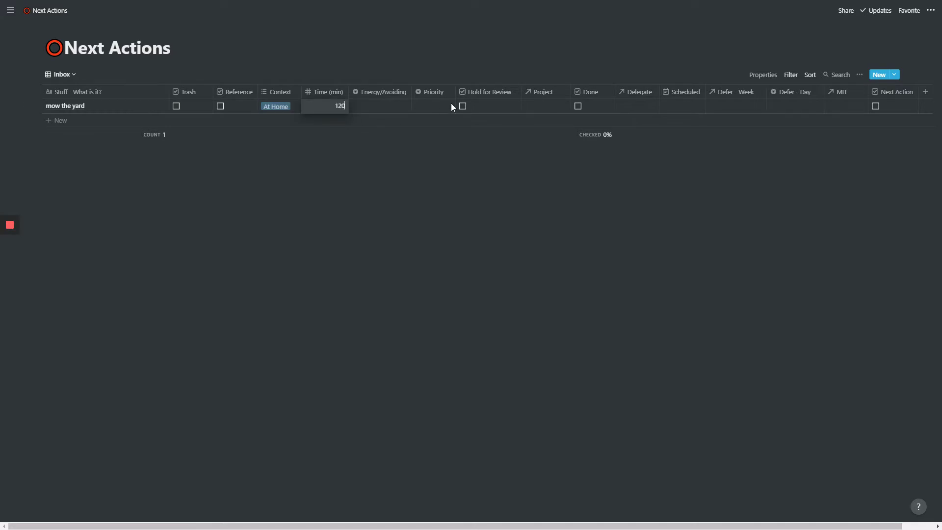
key(Return)
Step: Give "mow the yard" the three-bolt Energy/Avoiding level and the yellow second Priority level
click(387, 105)
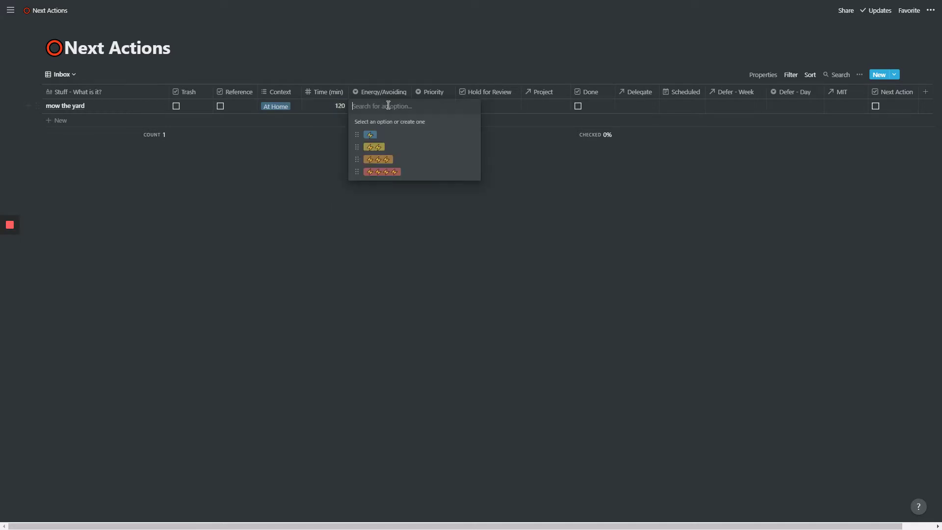
click(395, 158)
click(426, 103)
click(436, 148)
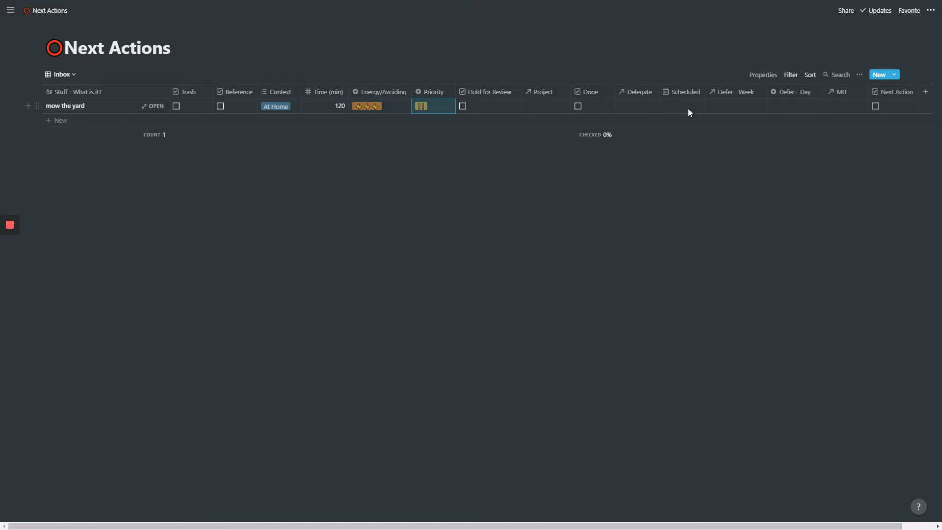
Step: Create the Weekly Agenda page "Mar 29" and link it as the Defer - Week of "mow the yard"
click(730, 109)
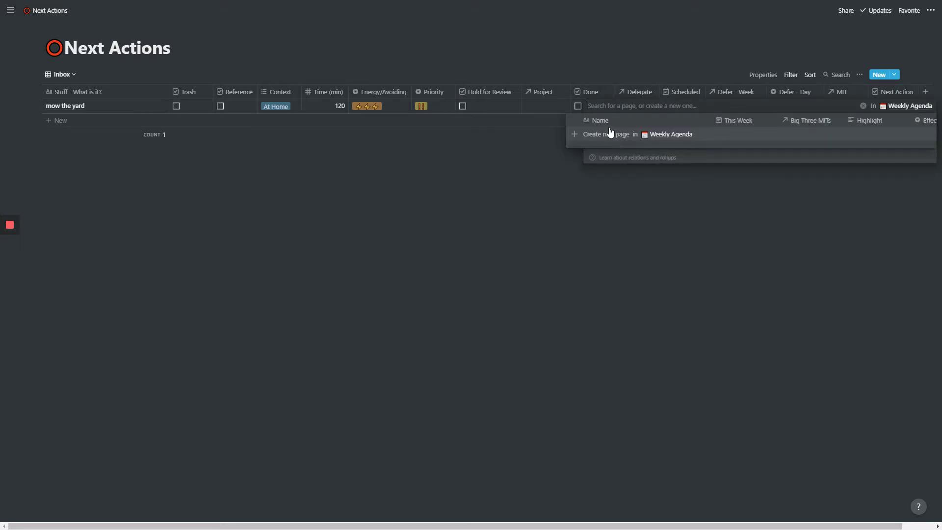
text(MAr)
key(BackSpace)
text(e)
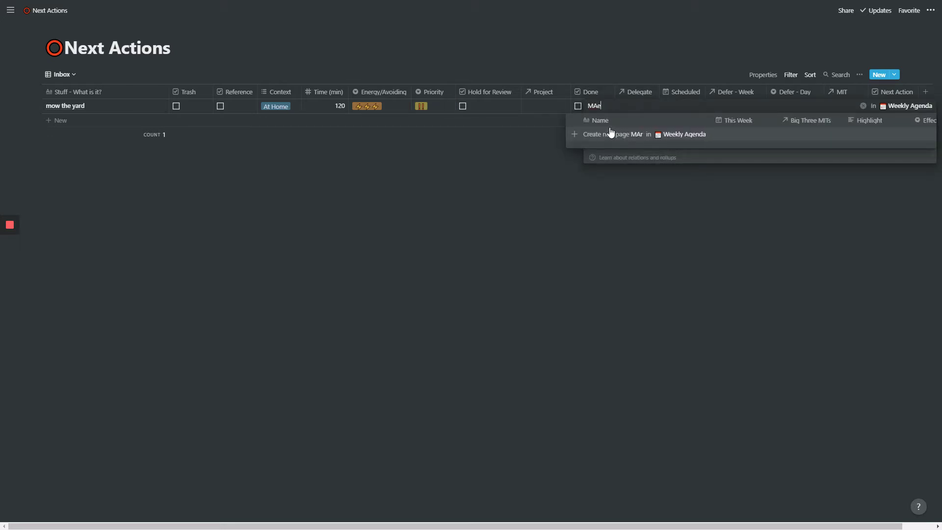
key(BackSpace)
key(BackSpace)
text(ar 29)
click(644, 133)
click(674, 246)
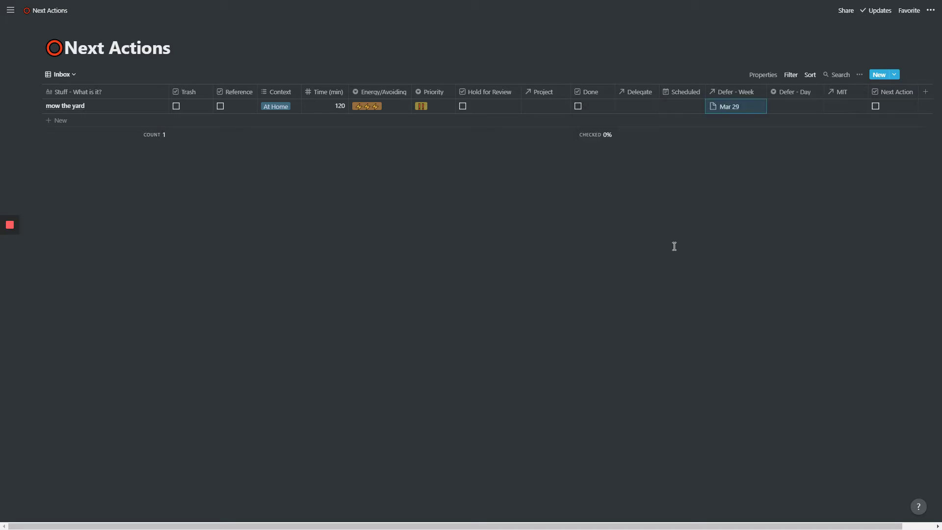
Step: Set the Defer - Day of "mow the yard" to Monday and mark the item as Next Action
click(789, 108)
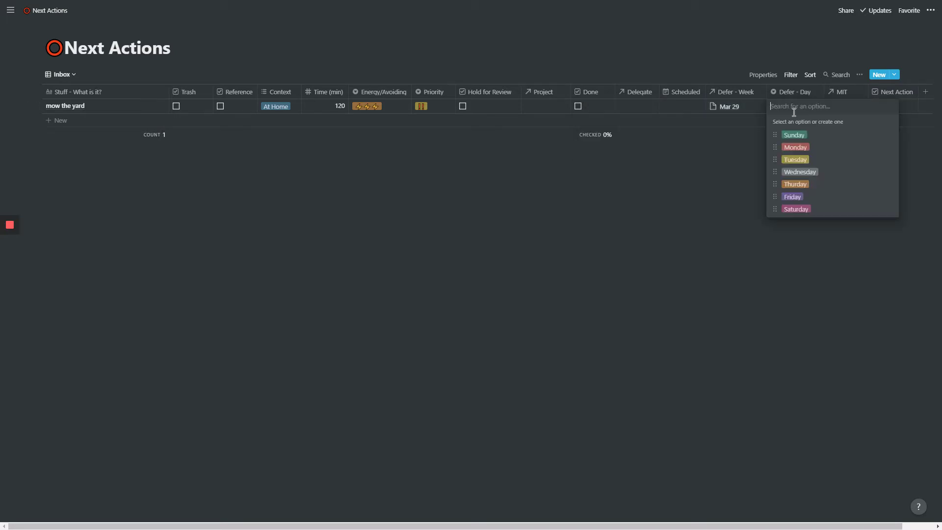
click(804, 147)
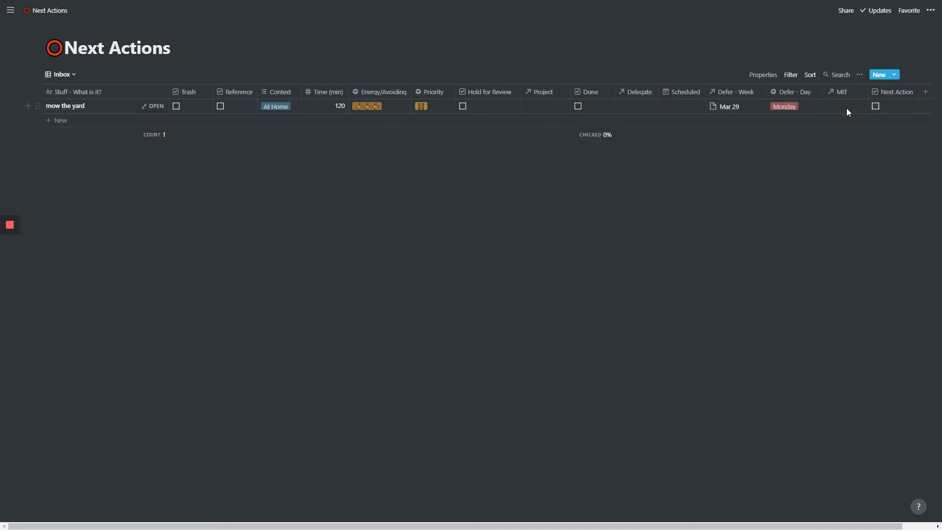
click(875, 106)
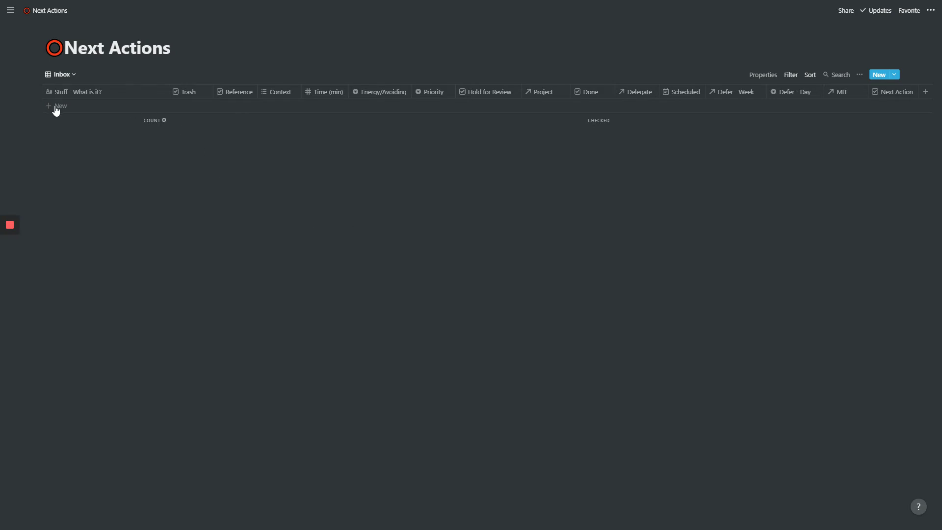
Step: Look over the database's available views, check the processed items in the Next Actions view, and return to the Inbox view
click(67, 73)
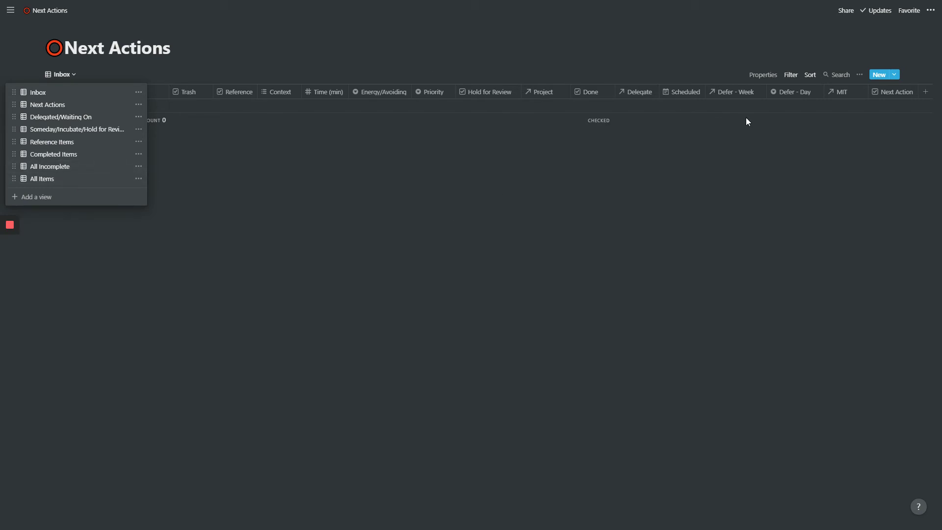
click(420, 239)
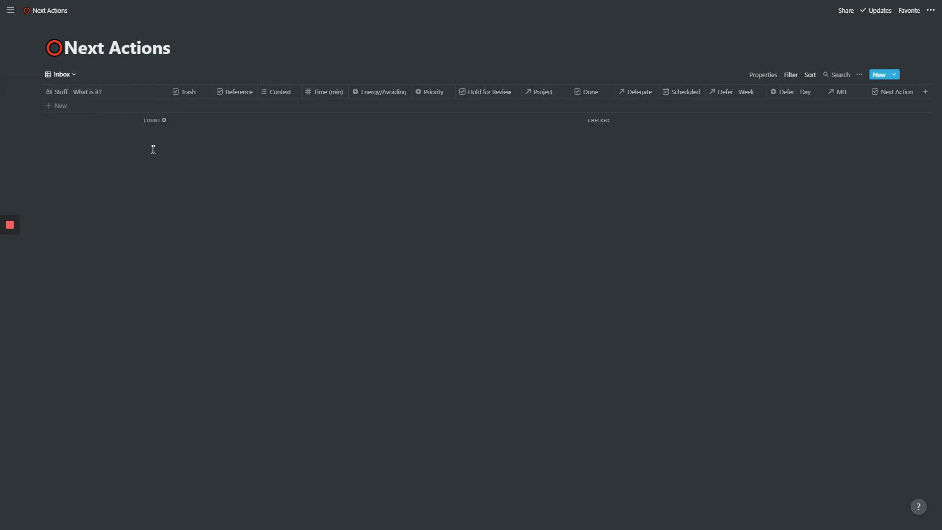
click(63, 73)
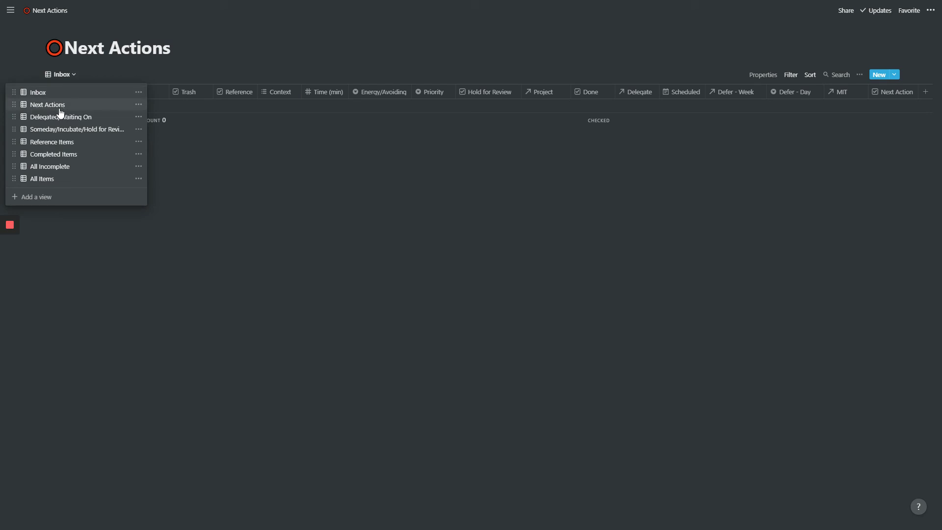
click(54, 105)
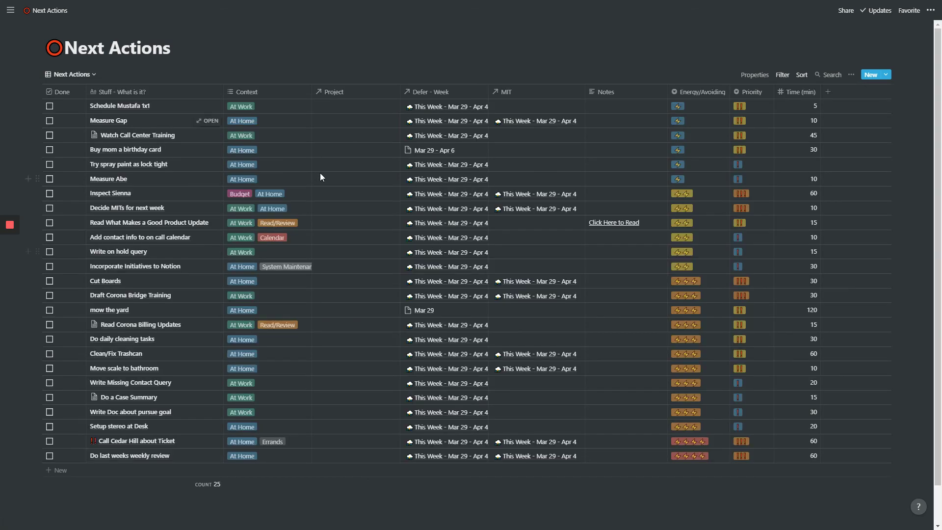
click(68, 74)
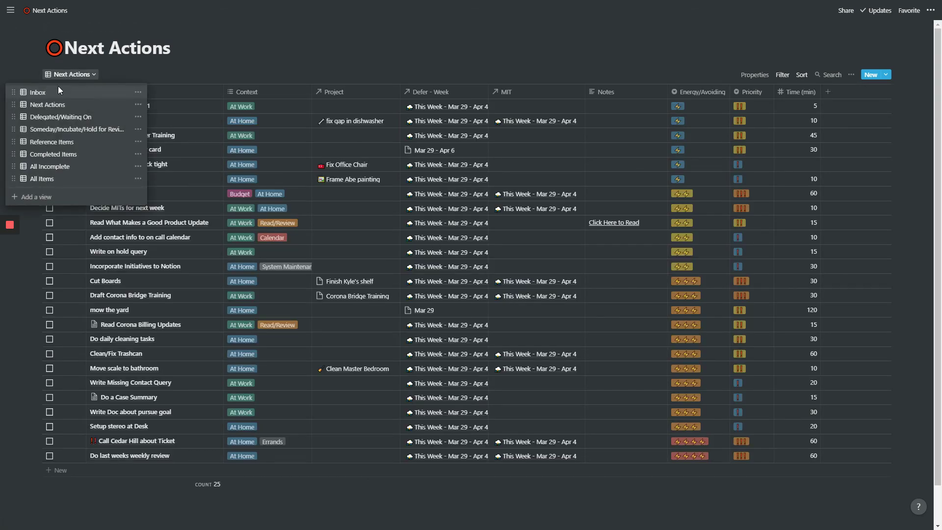
click(51, 91)
mouse_move(10, 227)
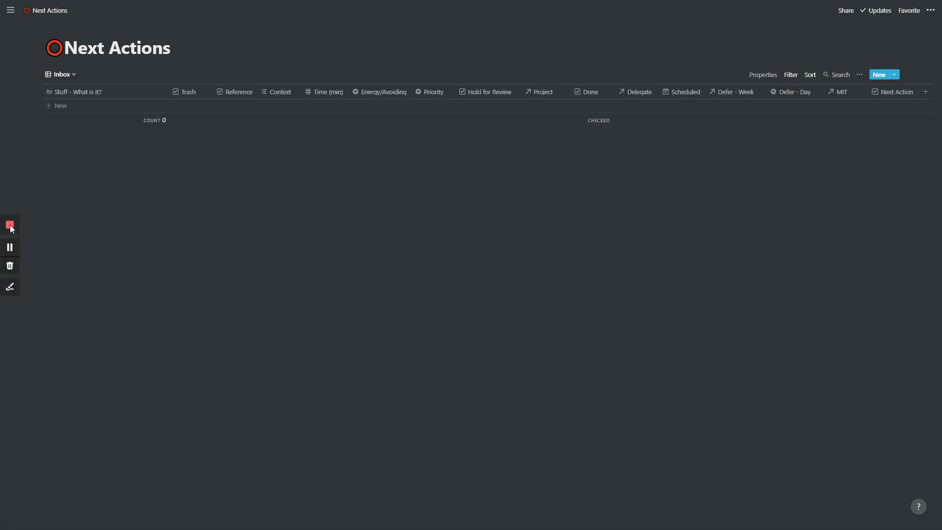